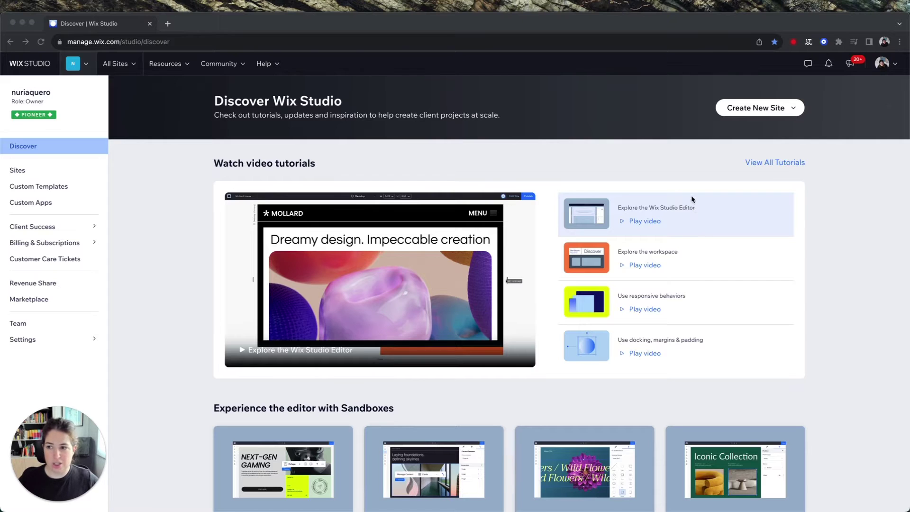
Bring the browser forward and show the workspace's five sites in the Sites list
{"action": "left_click", "coordinate": [136, 200]}
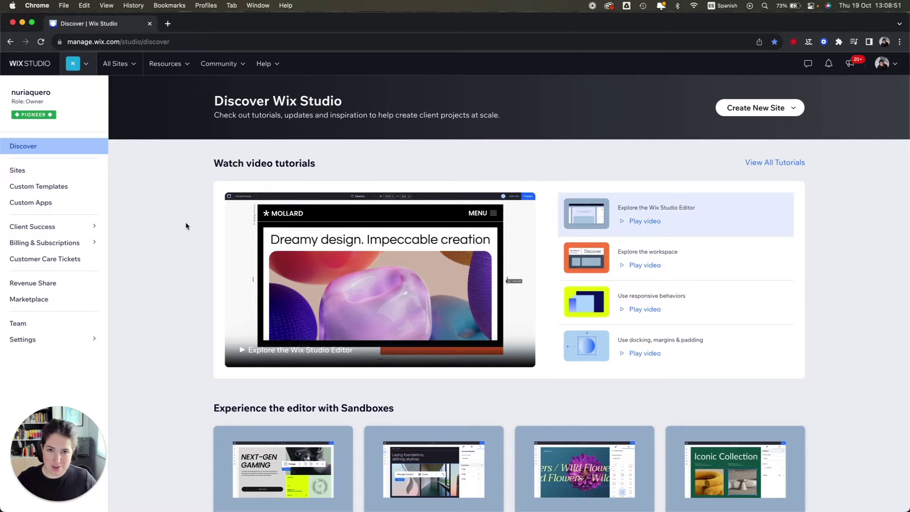
{"action": "left_click", "coordinate": [67, 176]}
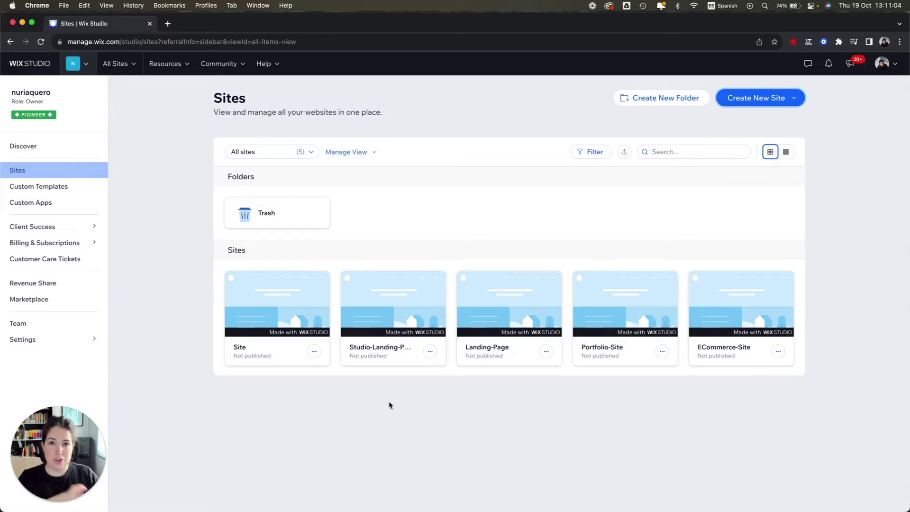
{"action": "left_click", "coordinate": [79, 187]}
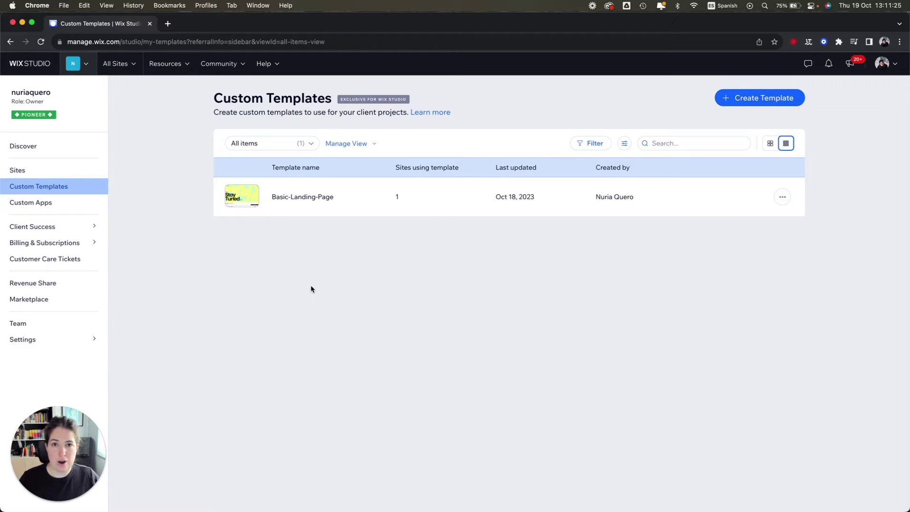
From the Custom Templates page listing Basic-Landing-Page, start creating a new template
{"action": "mouse_move", "coordinate": [298, 198]}
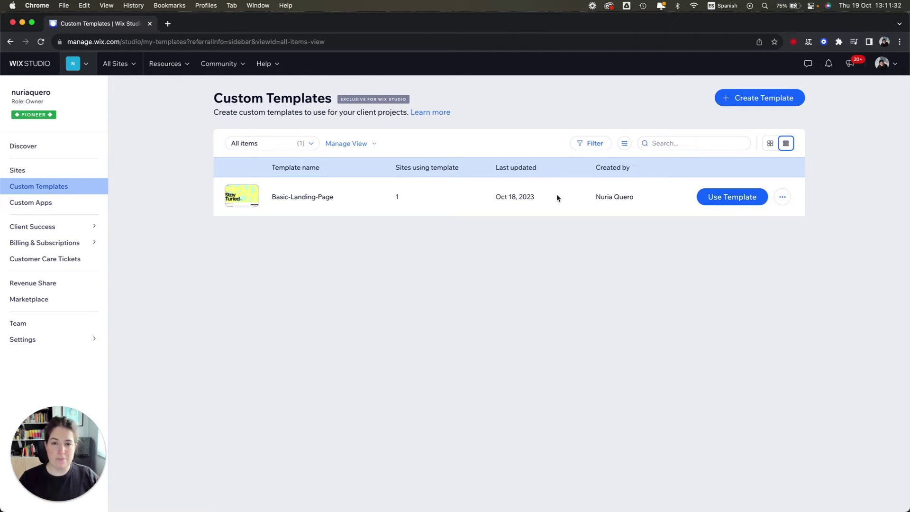
{"action": "left_click", "coordinate": [767, 98]}
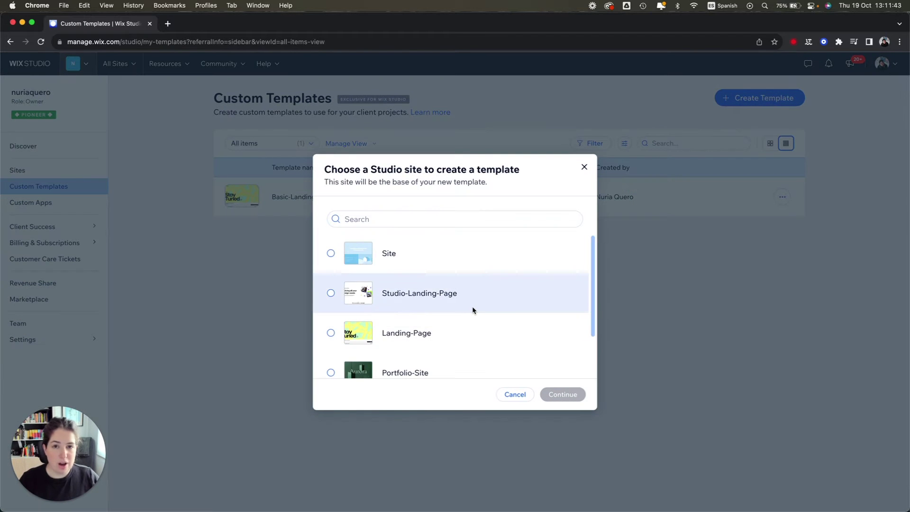
Create a custom template named 'Studio Landing Page' based on the Studio-Landing-Page site
{"action": "scroll", "coordinate": [488, 270], "scroll_direction": "down", "scroll_amount": 2}
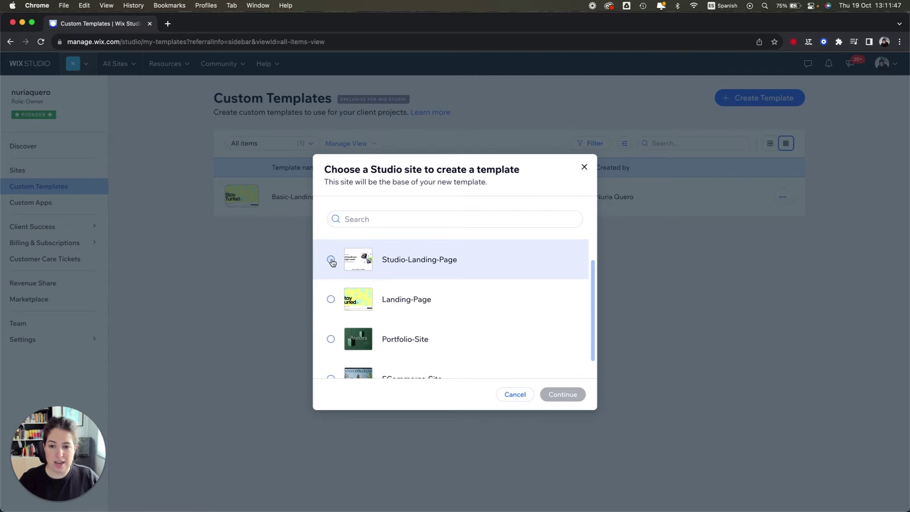
{"action": "left_click", "coordinate": [331, 260]}
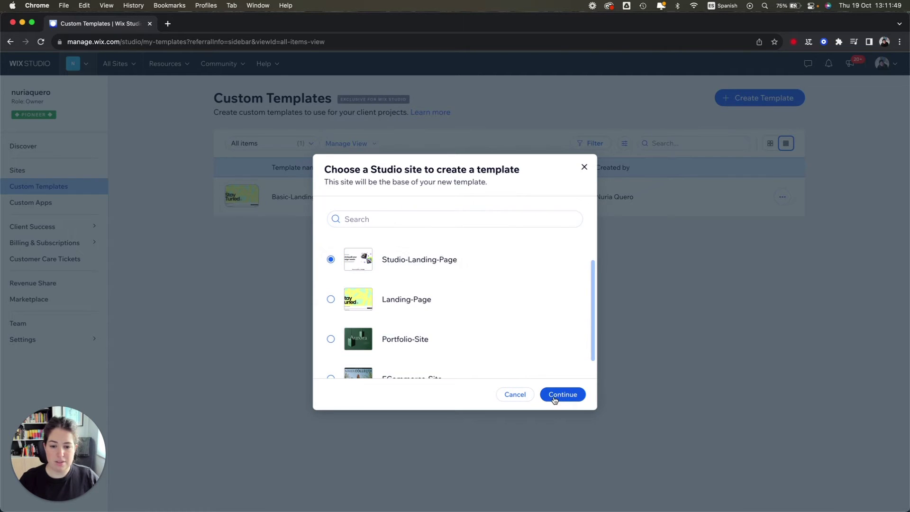
{"action": "left_click", "coordinate": [563, 395]}
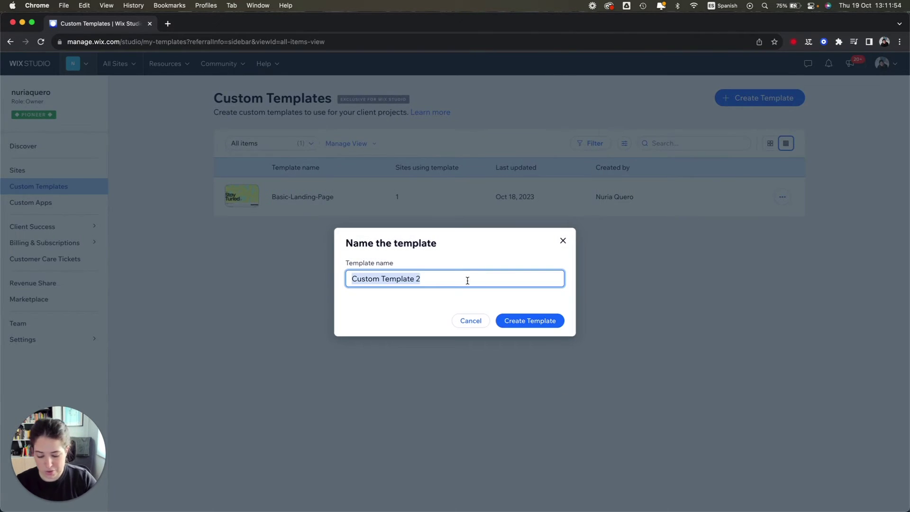
{"action": "type", "text": "Landing Pag"}
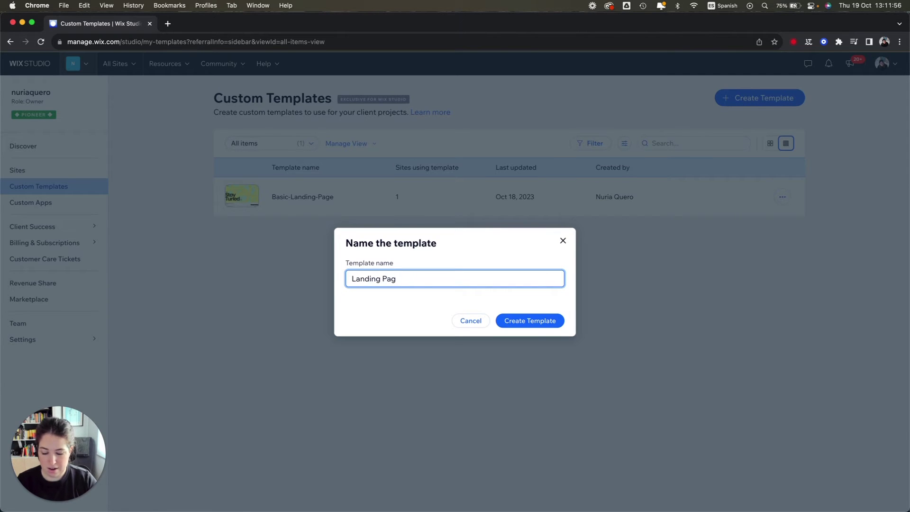
{"action": "type", "text": "e"}
{"action": "key", "text": "super+Left"}
{"action": "type", "text": "Studio"}
{"action": "left_click", "coordinate": [530, 320]}
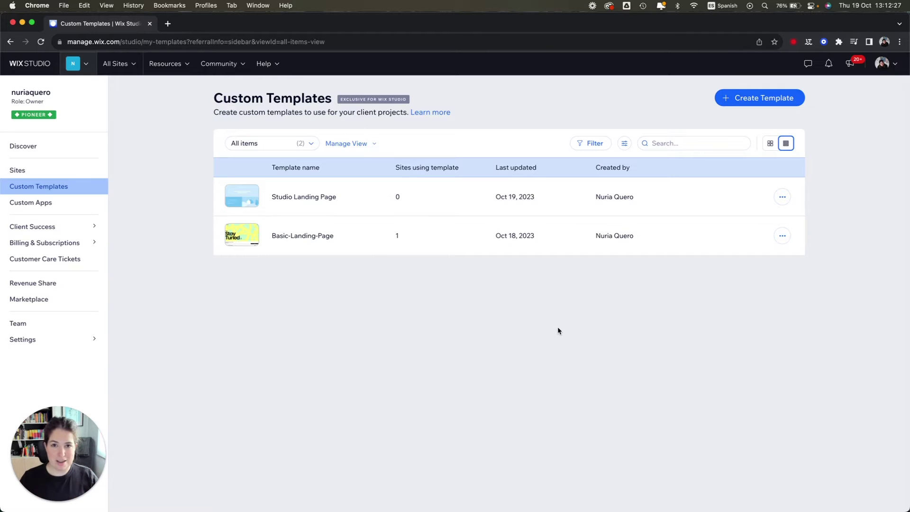
{"action": "mouse_move", "coordinate": [724, 197]}
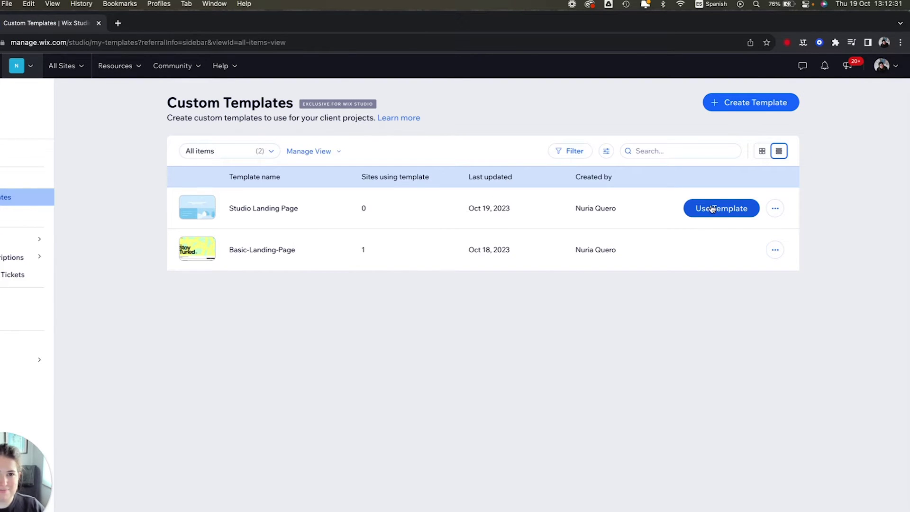
{"action": "left_click", "coordinate": [713, 210]}
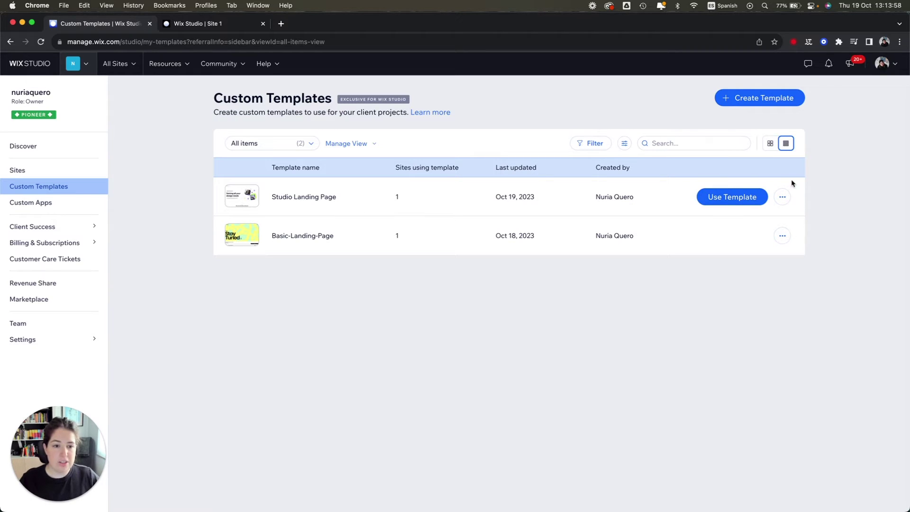
Open the more-actions menu of the Studio Landing Page template, now used by 1 site
{"action": "left_click", "coordinate": [783, 197]}
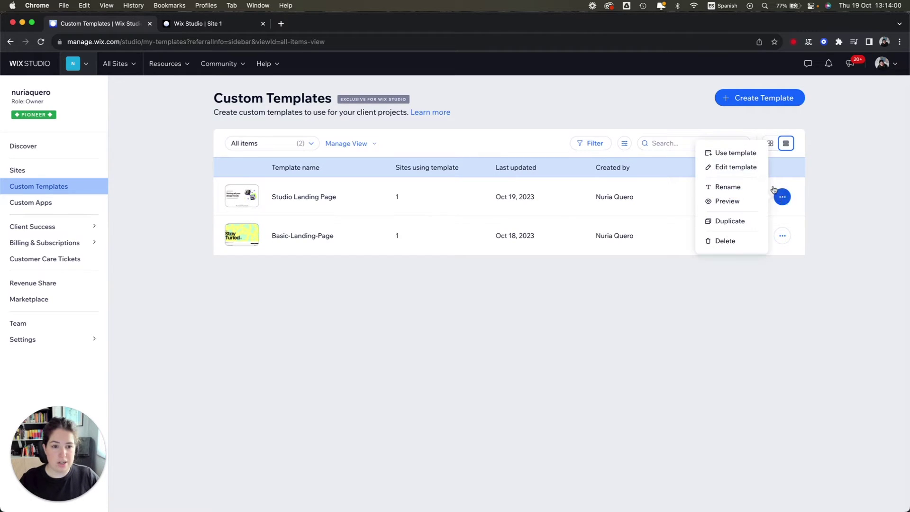
{"action": "left_click", "coordinate": [736, 167]}
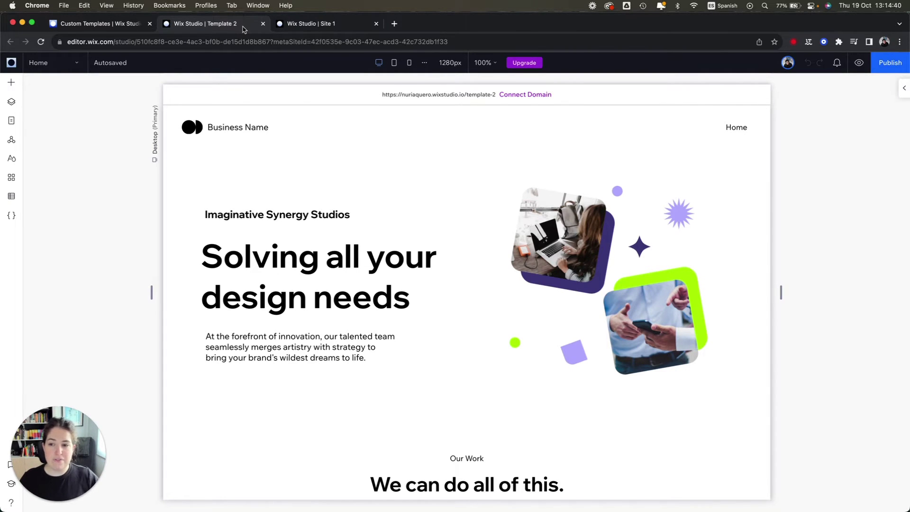
{"action": "scroll", "coordinate": [431, 161], "scroll_direction": "down", "scroll_amount": 5}
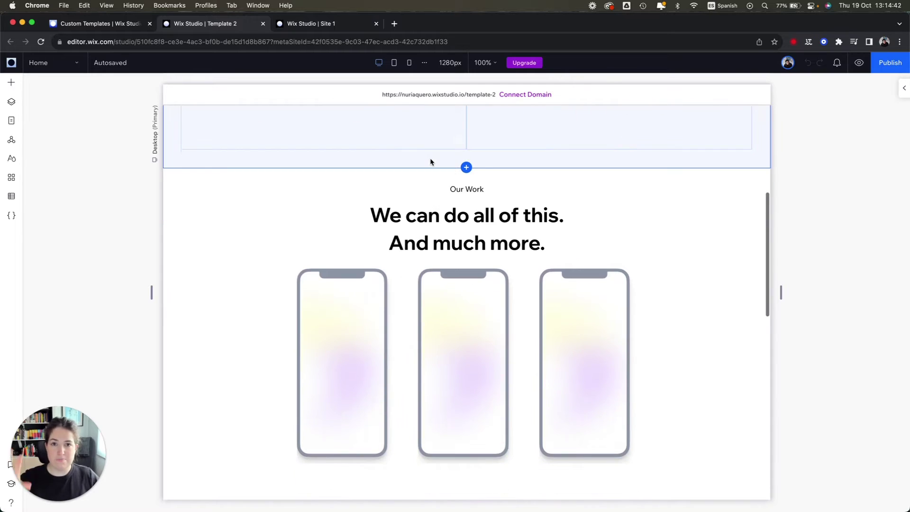
{"action": "scroll", "coordinate": [464, 196], "scroll_direction": "down", "scroll_amount": 1}
{"action": "scroll", "coordinate": [464, 196], "scroll_direction": "down", "scroll_amount": 1}
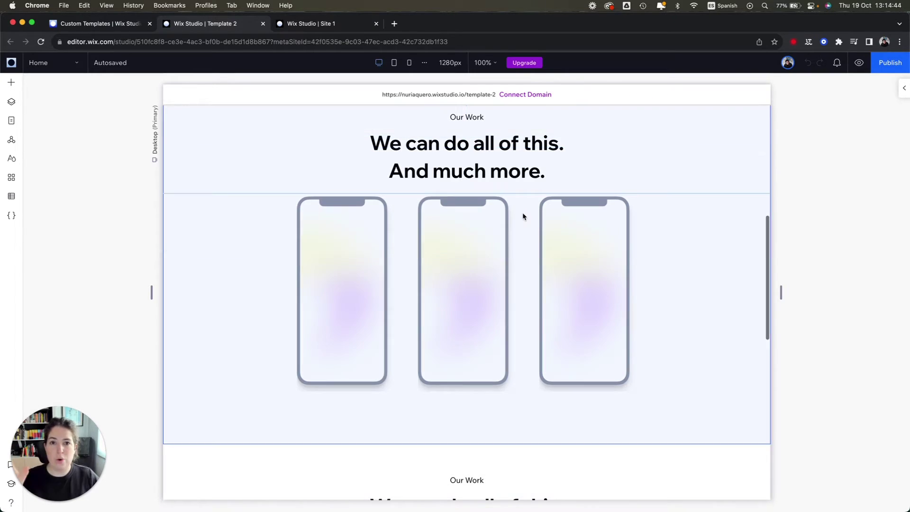
{"action": "scroll", "coordinate": [524, 217], "scroll_direction": "down", "scroll_amount": 2}
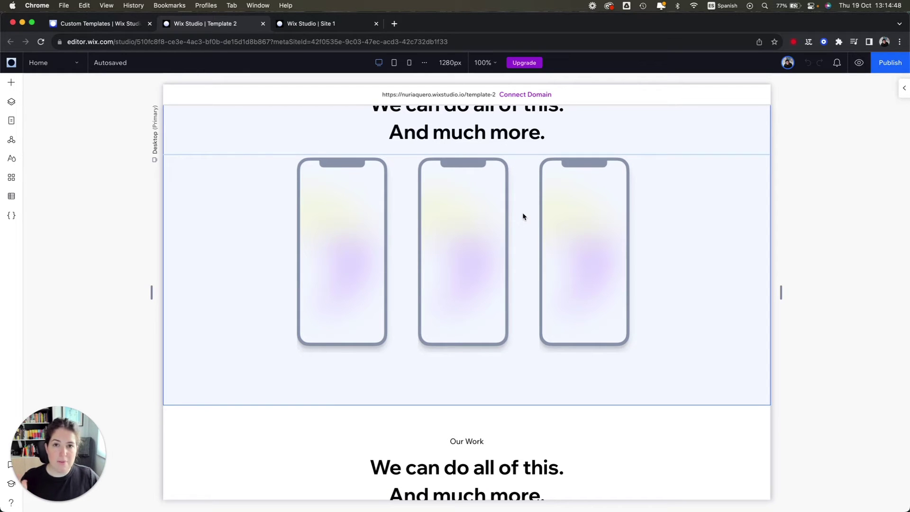
{"action": "scroll", "coordinate": [523, 217], "scroll_direction": "down", "scroll_amount": 5}
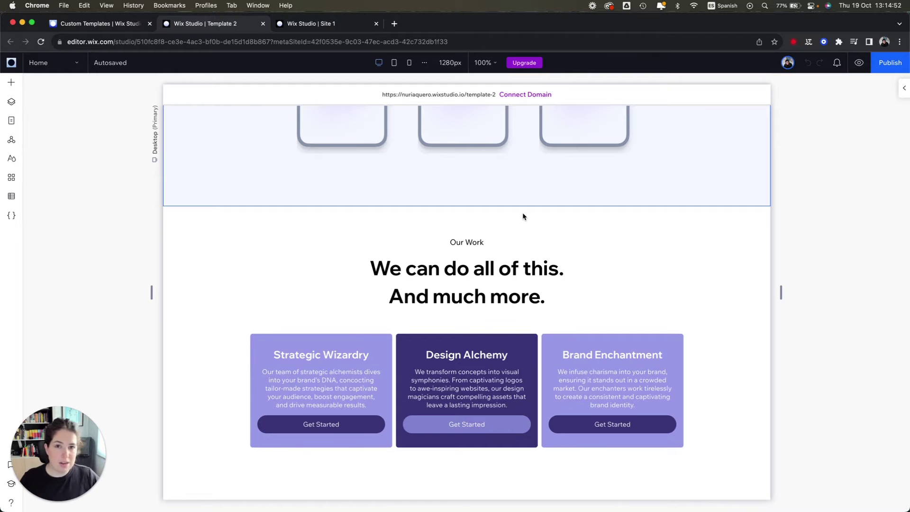
{"action": "scroll", "coordinate": [571, 235], "scroll_direction": "down", "scroll_amount": 2}
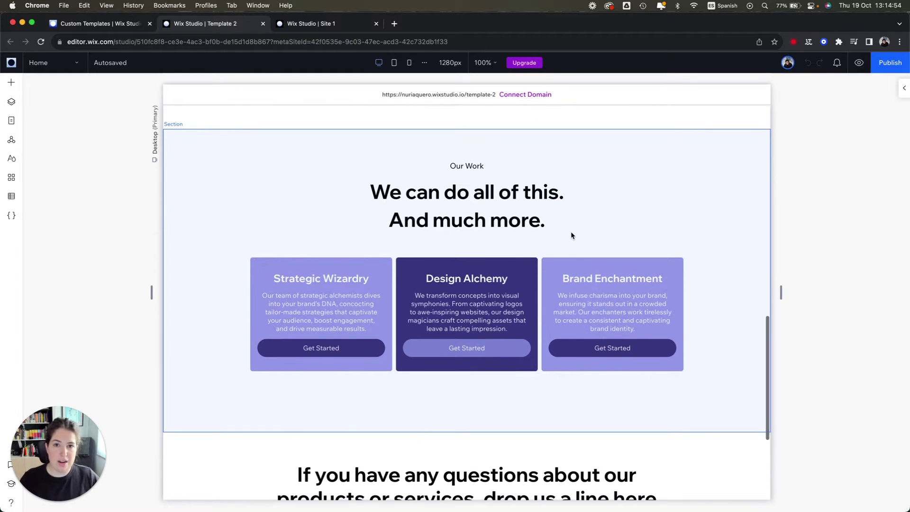
{"action": "scroll", "coordinate": [572, 235], "scroll_direction": "down", "scroll_amount": 1}
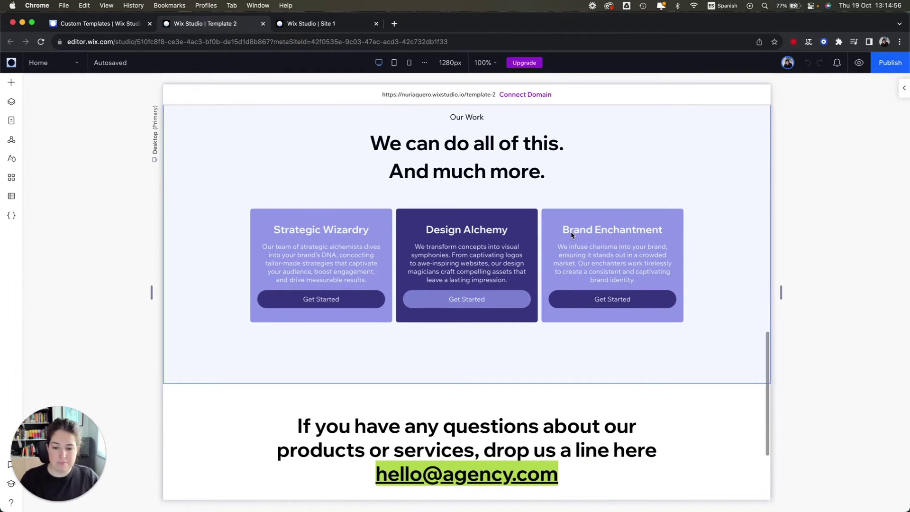
{"action": "scroll", "coordinate": [572, 235], "scroll_direction": "down", "scroll_amount": 1}
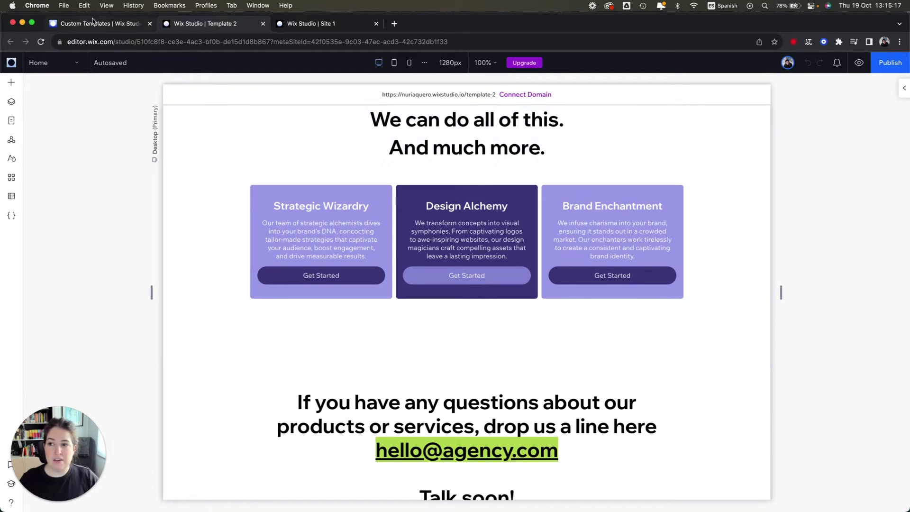
{"action": "left_click", "coordinate": [95, 25]}
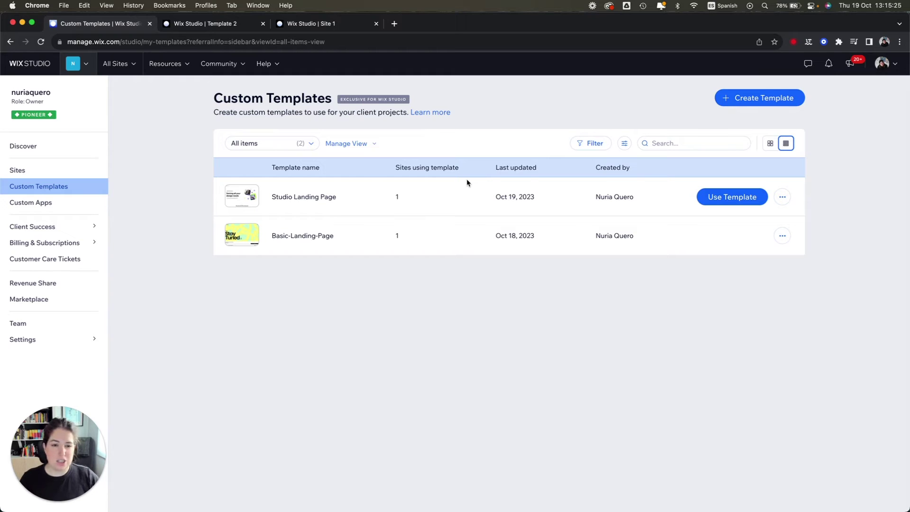
Back on Custom Templates, open the Studio Landing Page row's actions menu
{"action": "left_click", "coordinate": [783, 197]}
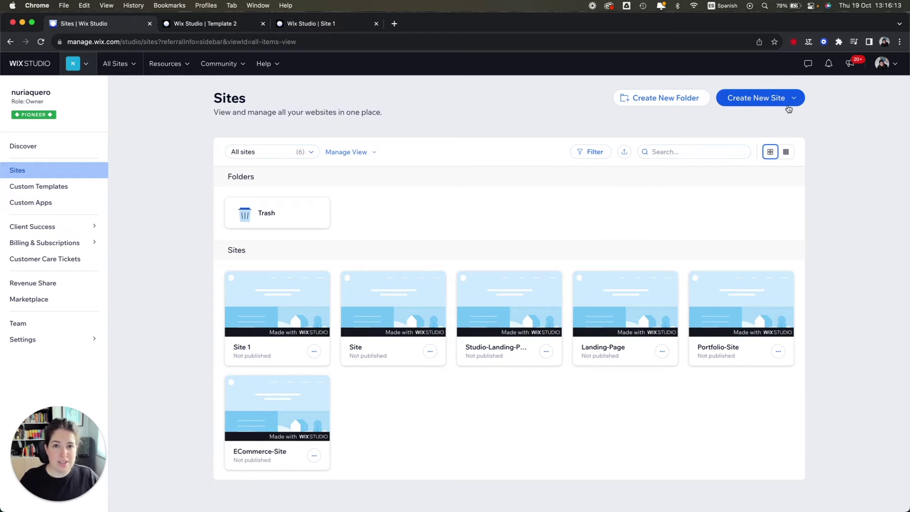
Start a new site from a template and scroll through All Responsive Templates
{"action": "left_click", "coordinate": [788, 105]}
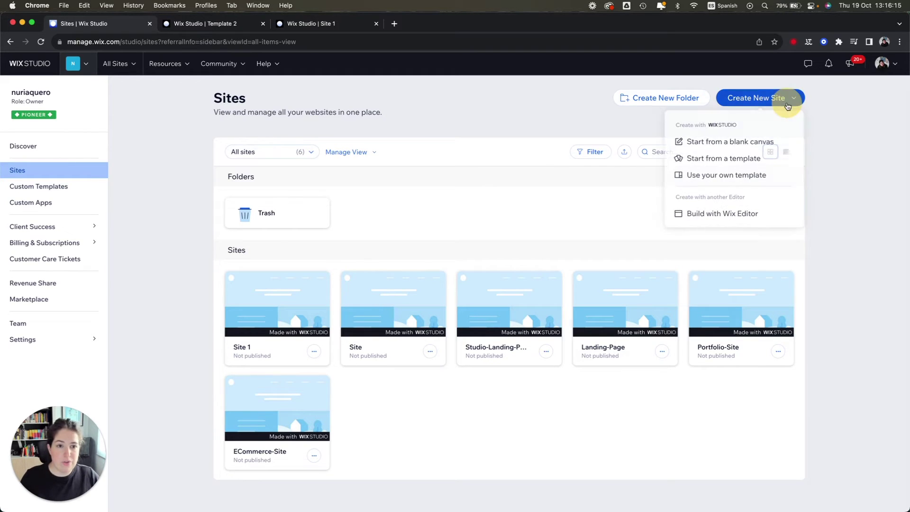
{"action": "left_click", "coordinate": [756, 158]}
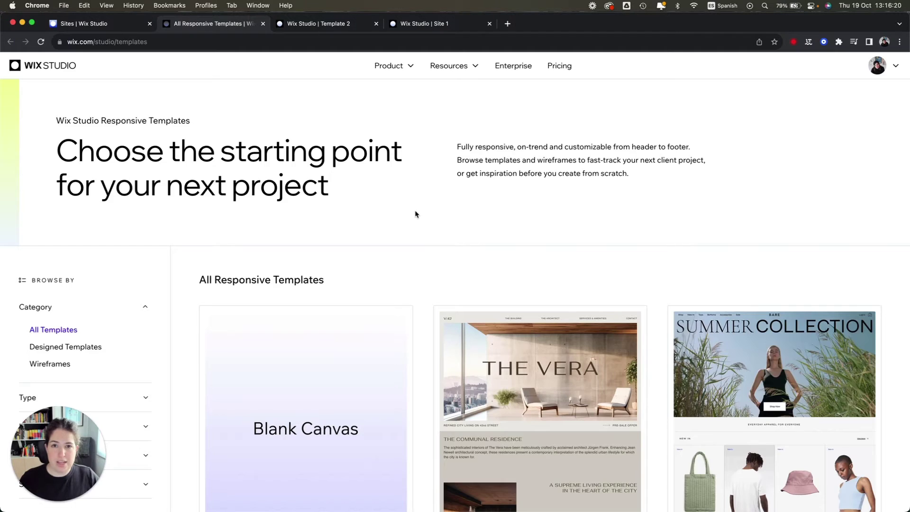
{"action": "scroll", "coordinate": [414, 213], "scroll_direction": "down", "scroll_amount": 2}
{"action": "scroll", "coordinate": [420, 240], "scroll_direction": "down", "scroll_amount": 3}
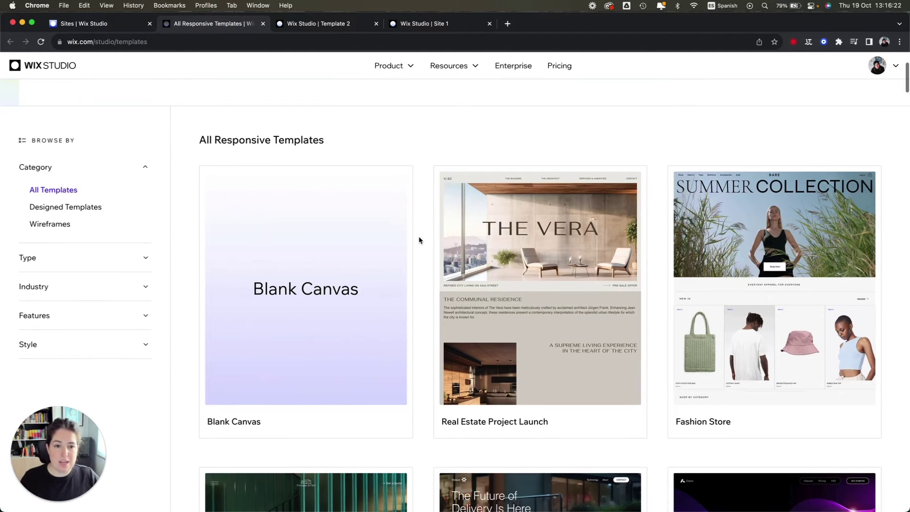
{"action": "scroll", "coordinate": [419, 240], "scroll_direction": "down", "scroll_amount": 1}
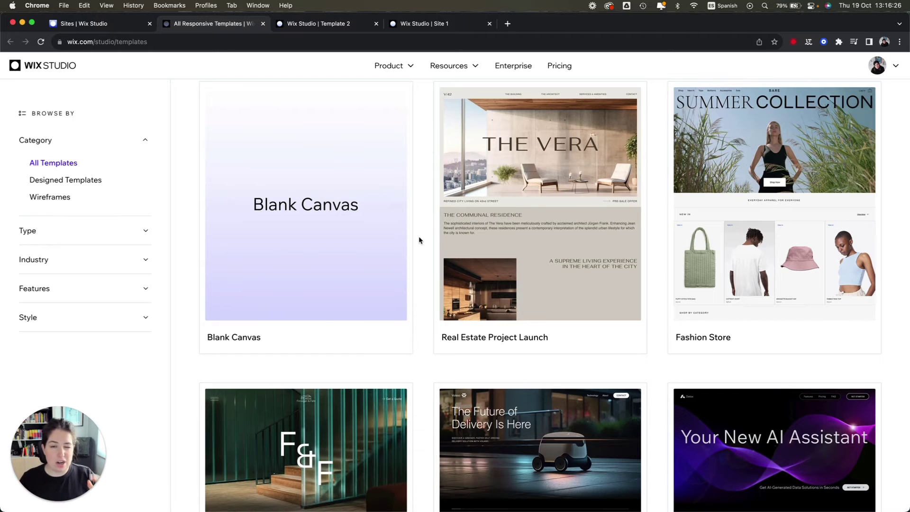
{"action": "scroll", "coordinate": [420, 241], "scroll_direction": "down", "scroll_amount": 1}
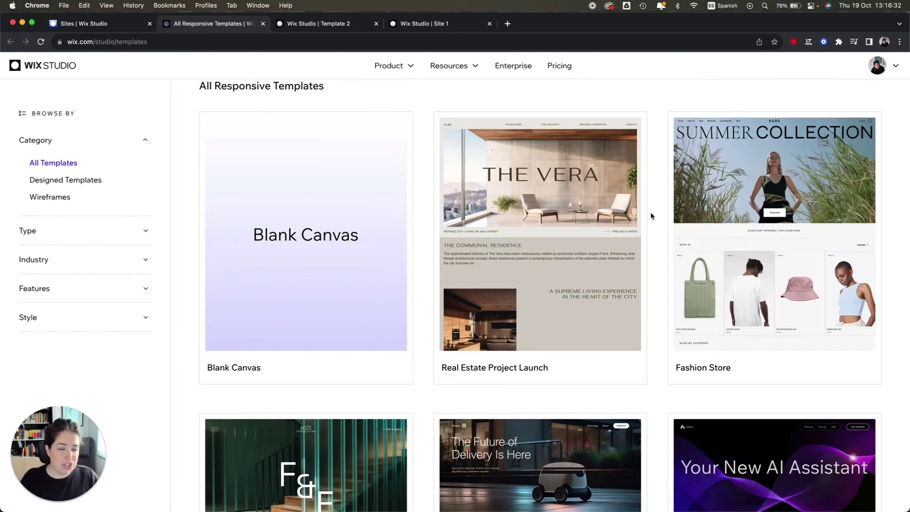
{"action": "mouse_move", "coordinate": [780, 139]}
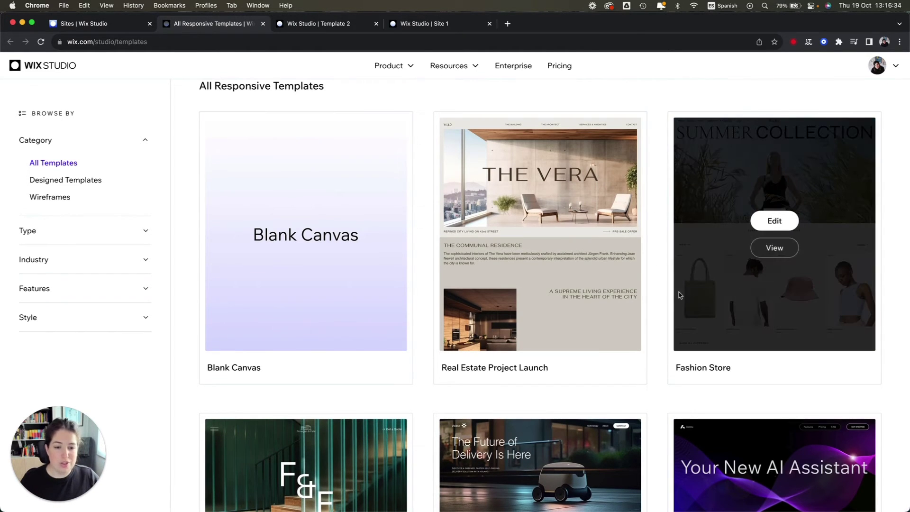
{"action": "scroll", "coordinate": [658, 274], "scroll_direction": "down", "scroll_amount": 6}
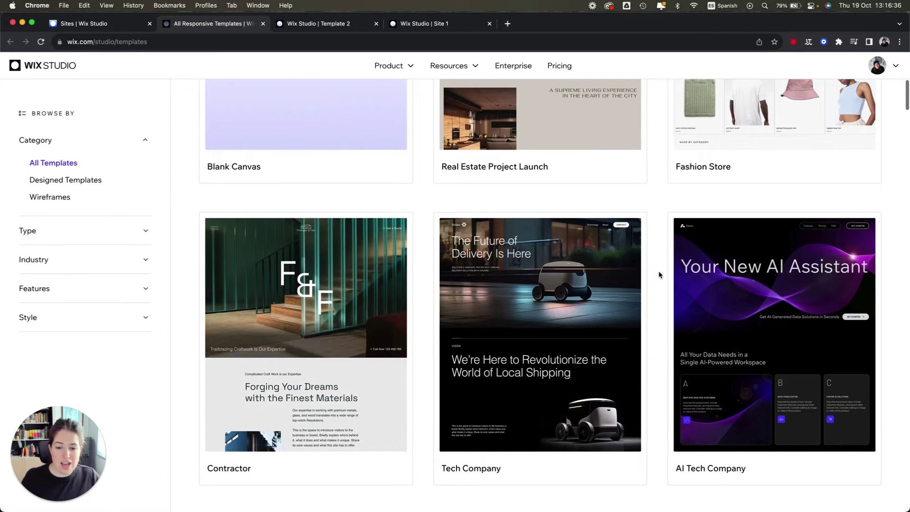
{"action": "scroll", "coordinate": [429, 299], "scroll_direction": "down", "scroll_amount": 6}
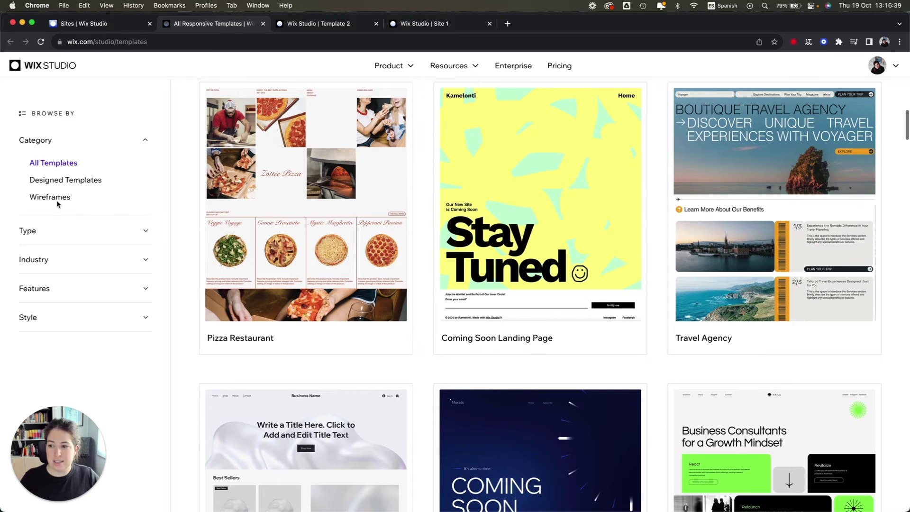
{"action": "left_click", "coordinate": [50, 197]}
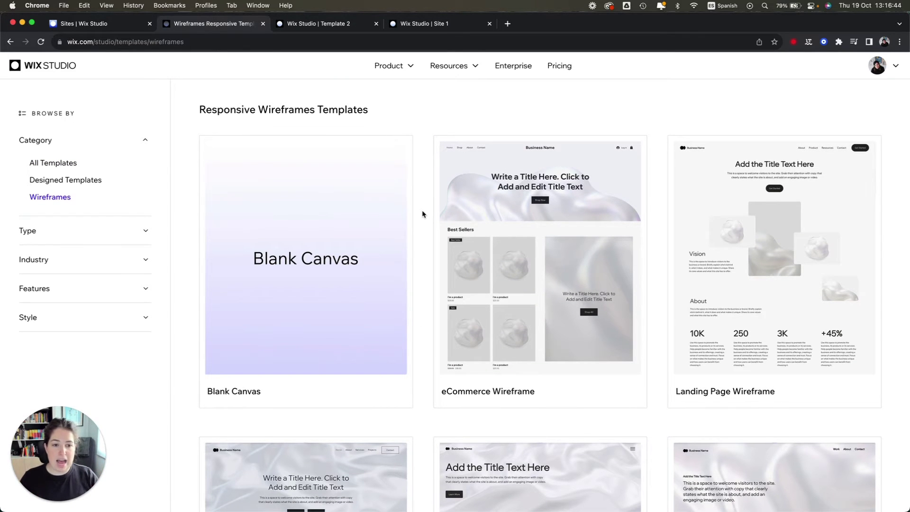
Scroll the wireframe gallery to Multipurpose, Advanced Multipurpose and Advanced Portfolio Wireframe templates
{"action": "scroll", "coordinate": [423, 214], "scroll_direction": "down", "scroll_amount": 4}
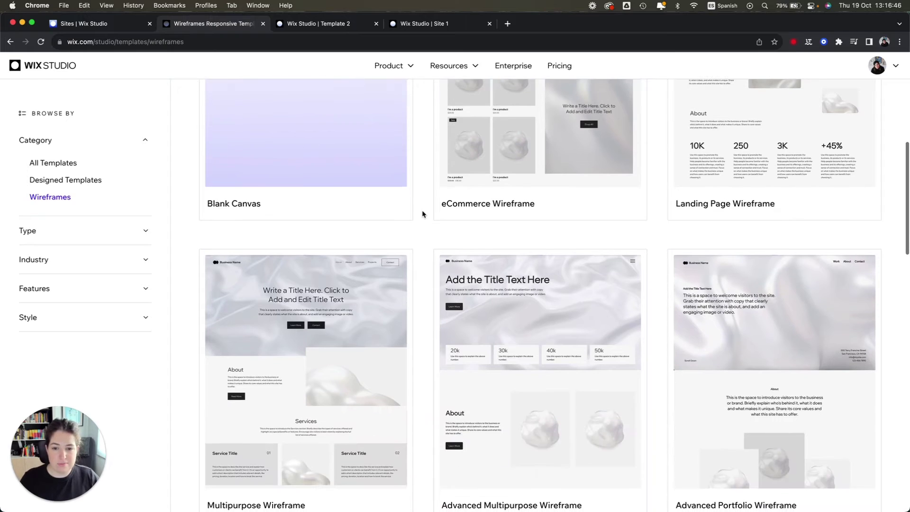